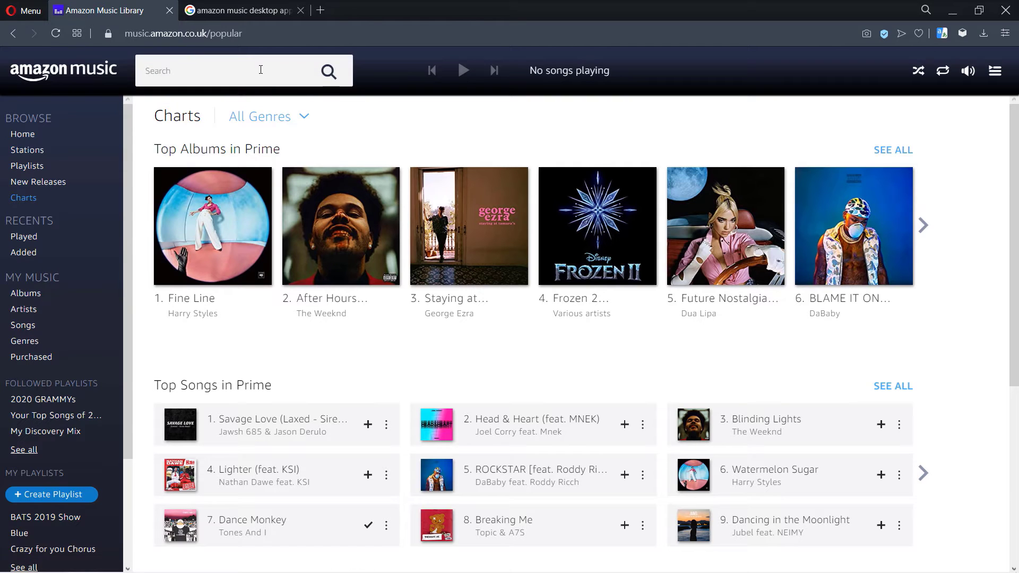
Switch to the Google results tab for 'amazon music desktop app'
mouse_move(483, 259)
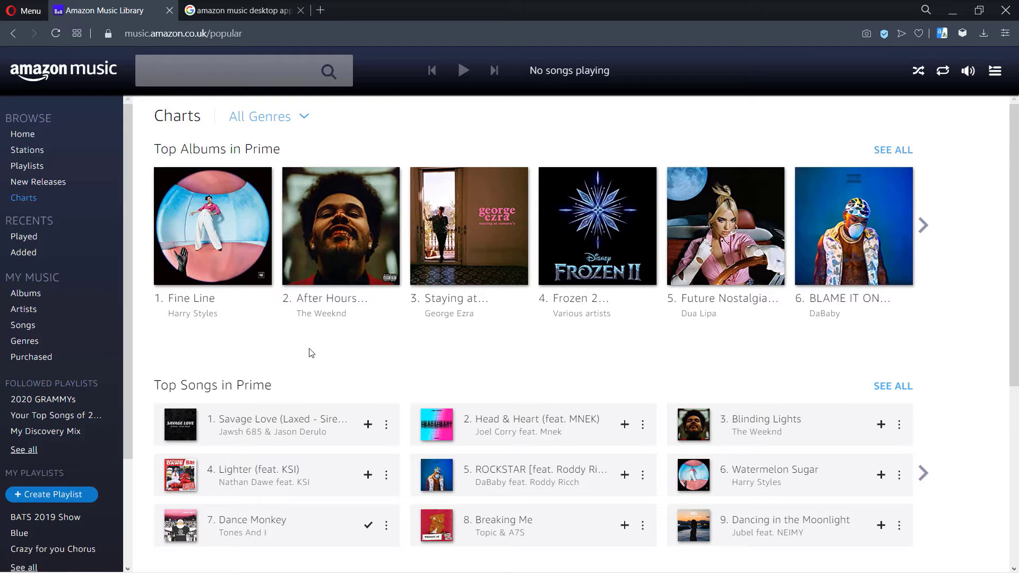
left_click(239, 10)
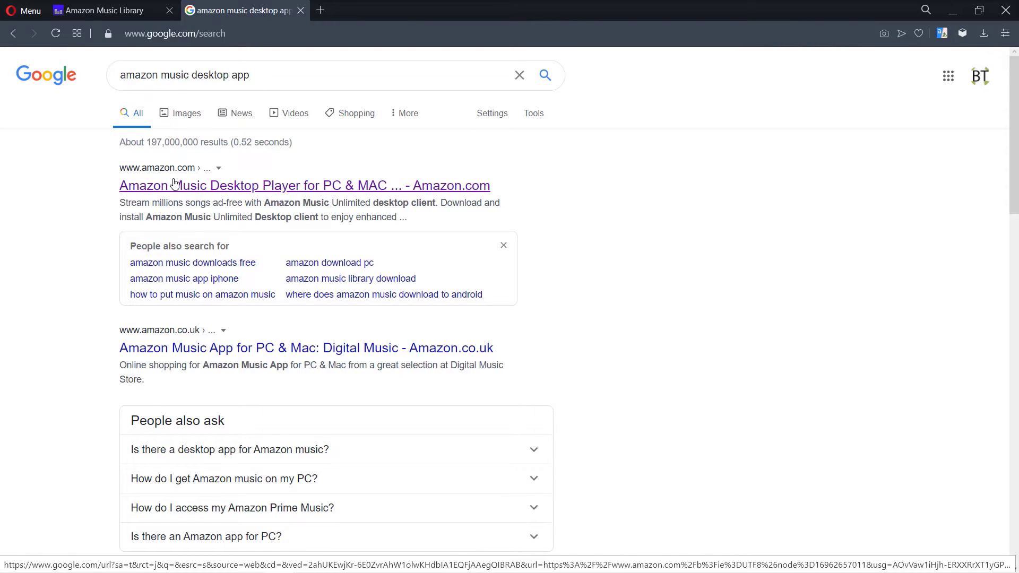
Scroll the Google results to locate the 'Amazon Music App for PC & Mac' result
scroll(67, 301, "down", 4)
scroll(67, 301, "up", 4)
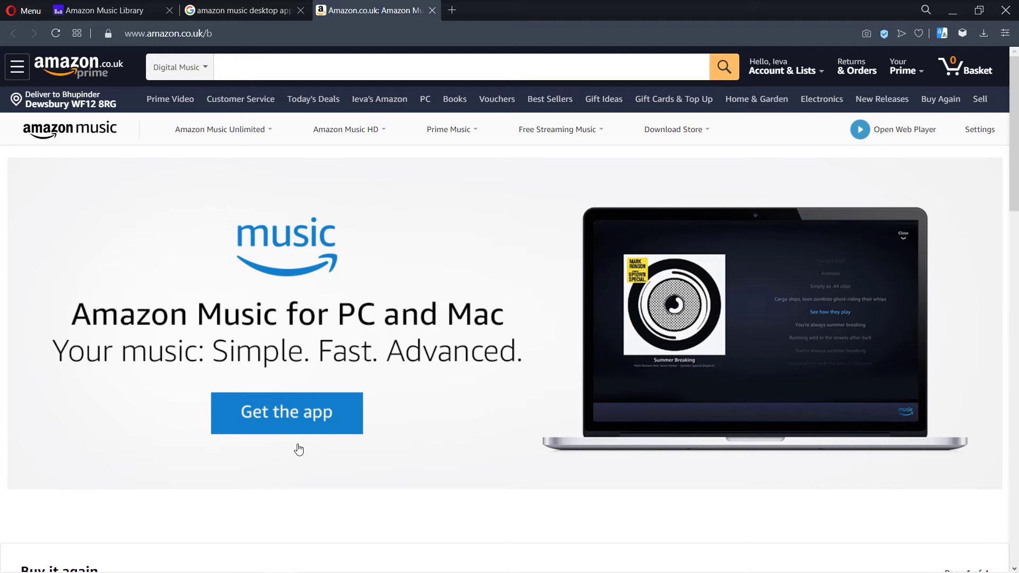
Download the 74.6 MB AmazonMusicInstaller for PC and save it to Downloads
left_click(282, 418)
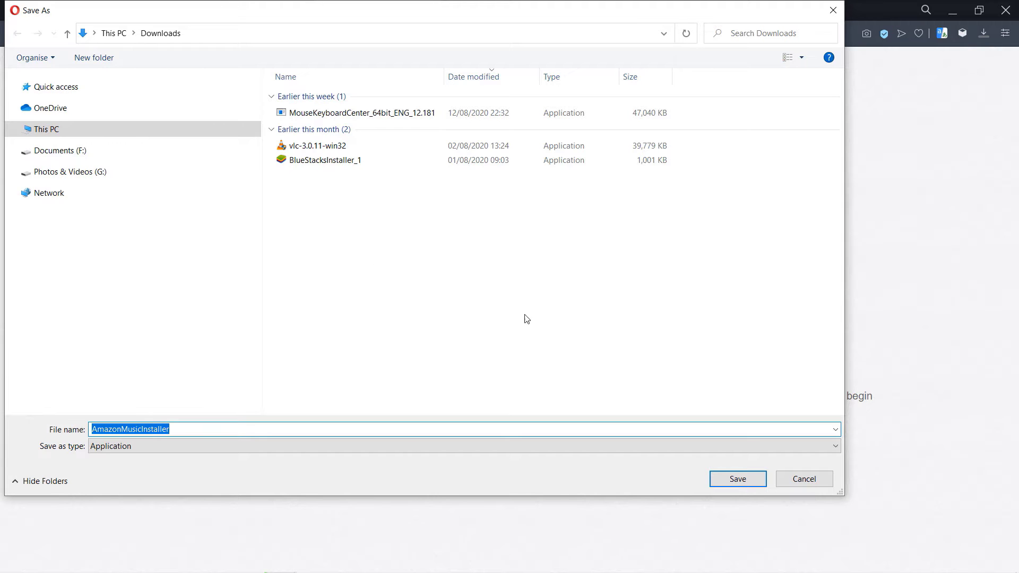
left_click(735, 480)
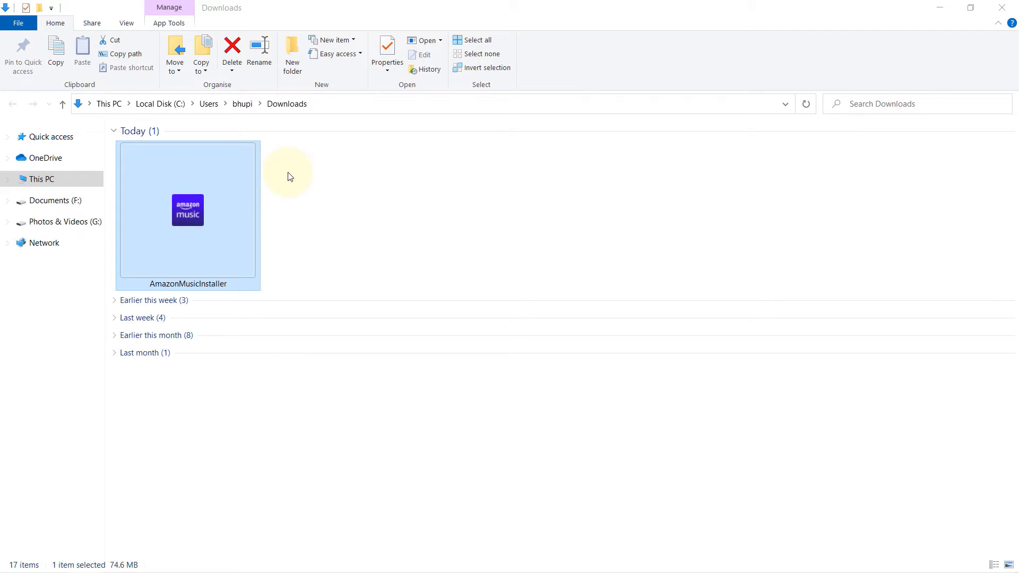
Run AmazonMusicInstaller from the Downloads folder to install Amazon Music
left_click(211, 196)
double_click(211, 196)
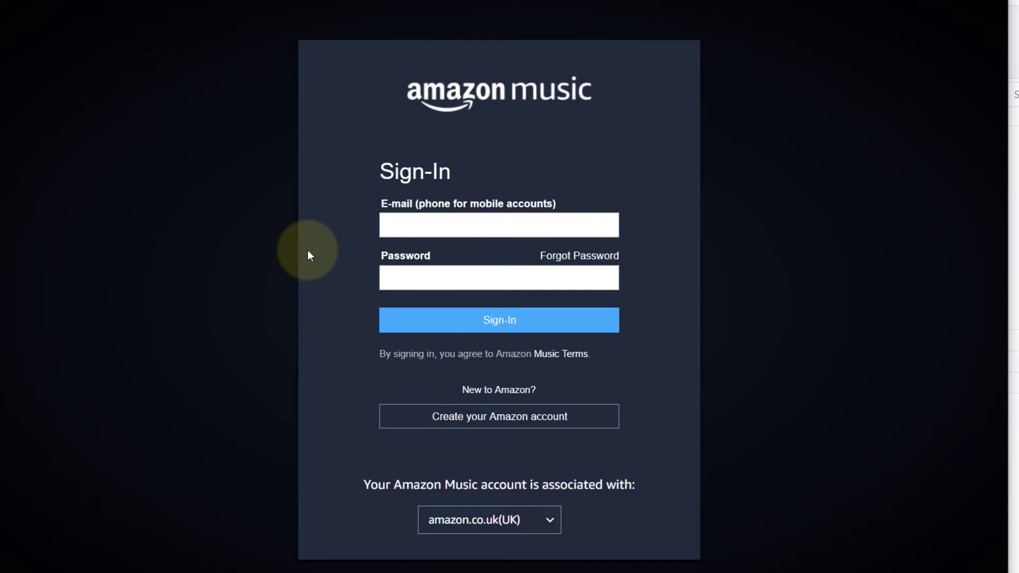
Sign in with the account's e-mail and password on the amazon.co.uk Sign-In screen
left_click(429, 332)
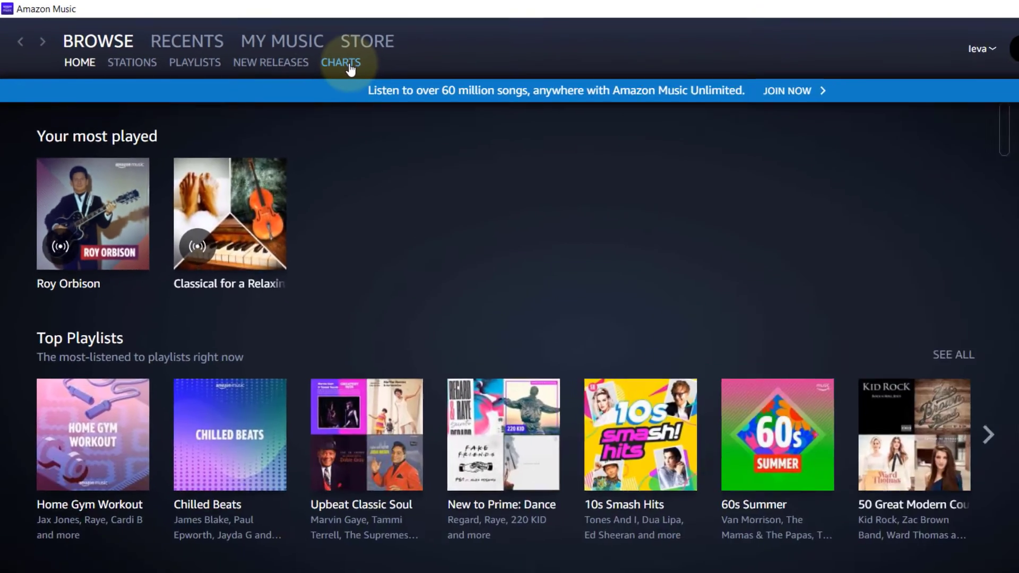
Open Harry Styles' Fine Line album from the Browse Charts
left_click(669, 126)
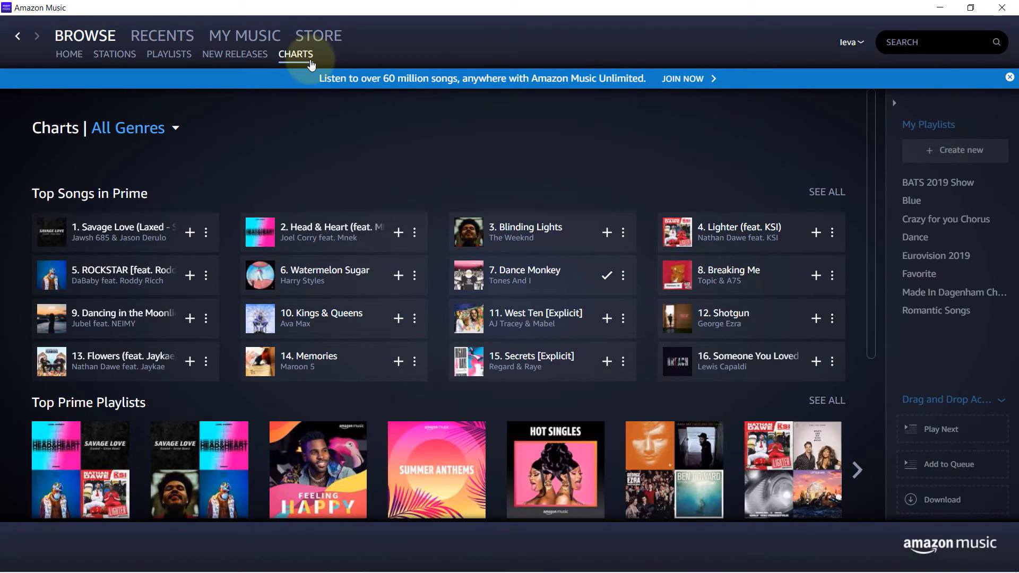
scroll(81, 425, "down", 5)
left_click(81, 438)
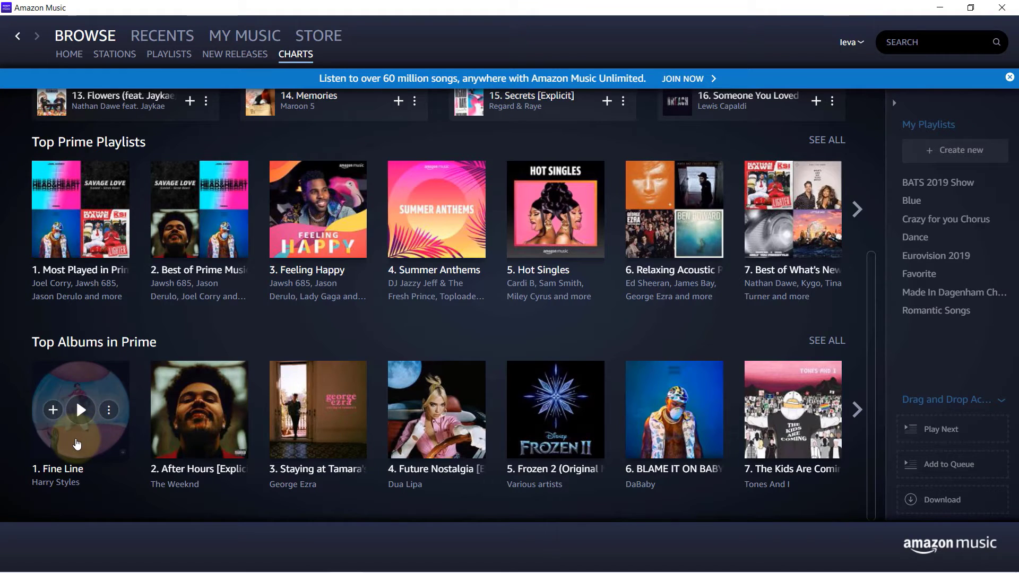
scroll(853, 398, "down", 7)
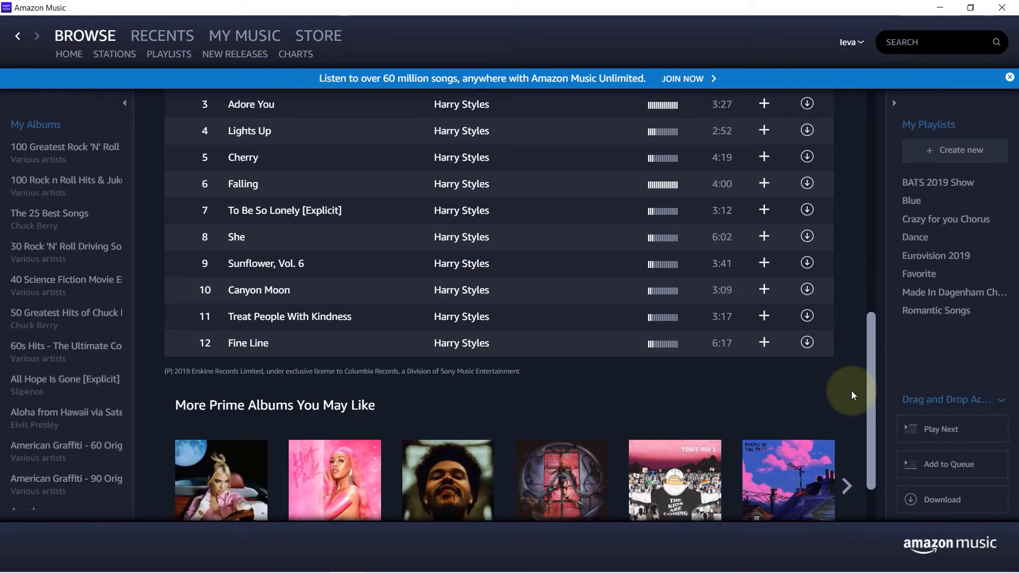
scroll(865, 269, "up", 6)
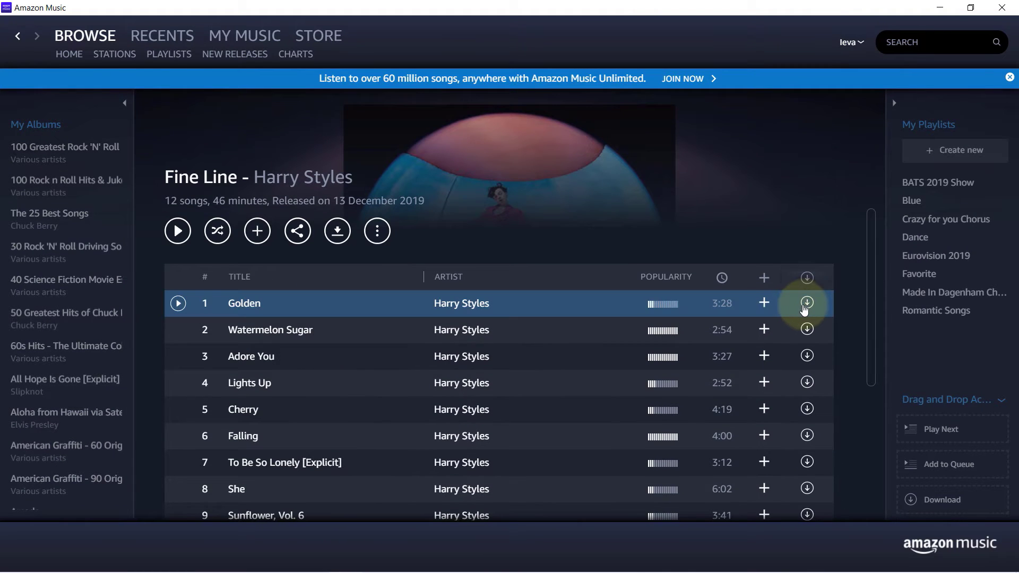
Download all 12 Fine Line tracks, then select the track Golden
left_click(808, 278)
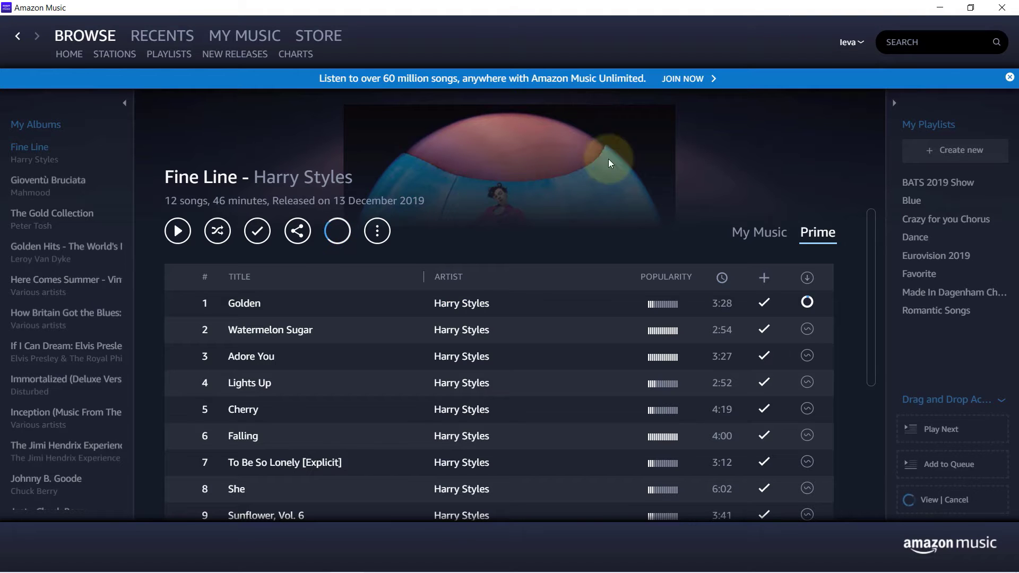
scroll(557, 290, "down", 5)
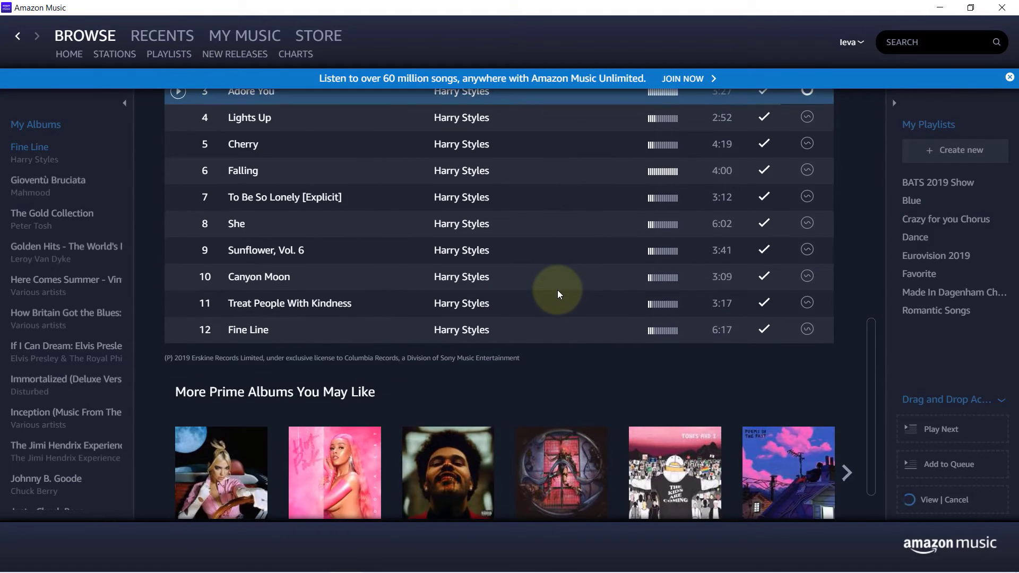
scroll(557, 289, "up", 5)
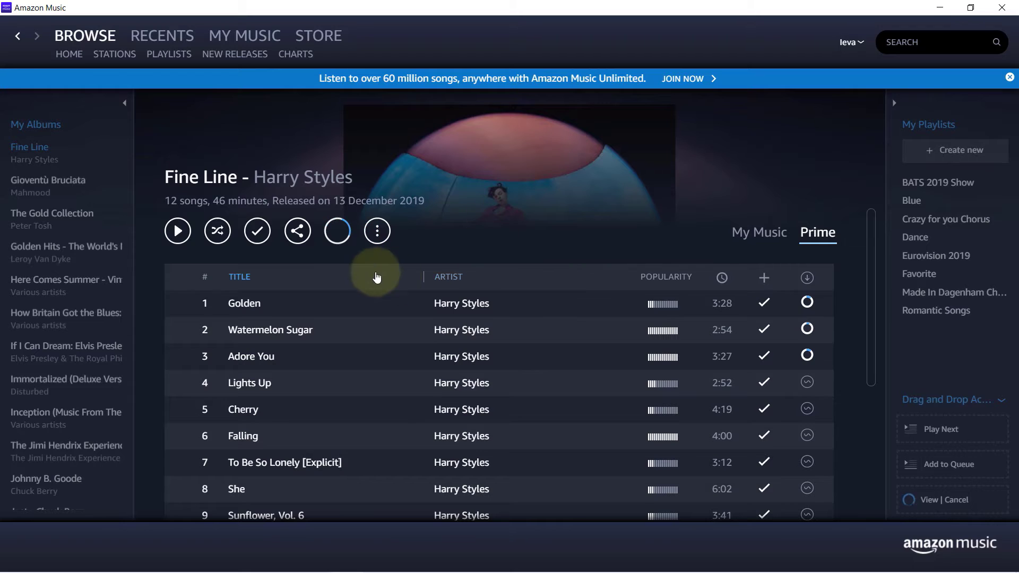
left_click(428, 307)
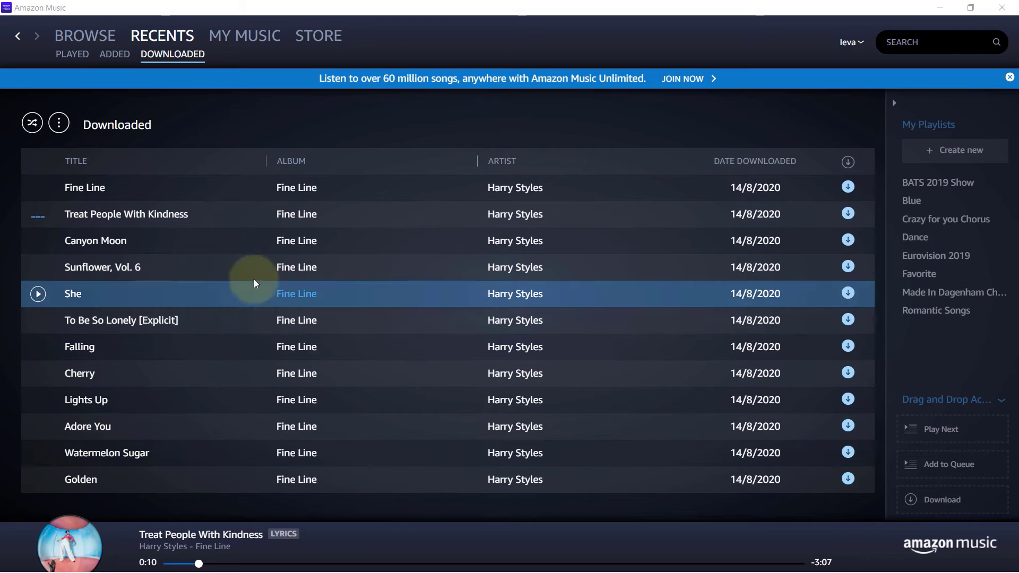
Shuffle the downloaded songs, close their options menu without removing any, and open Fine Line
left_click(34, 125)
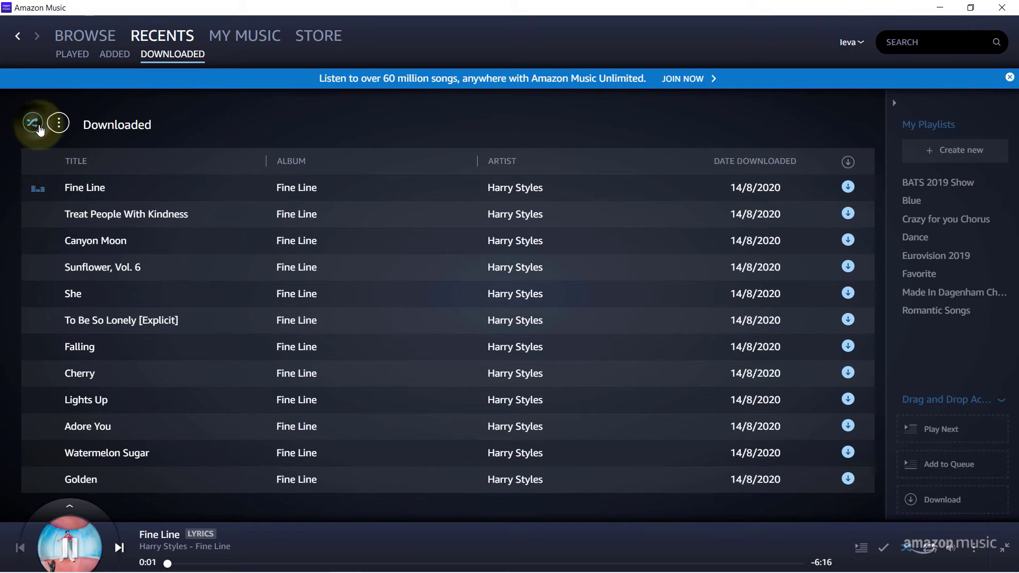
left_click(59, 123)
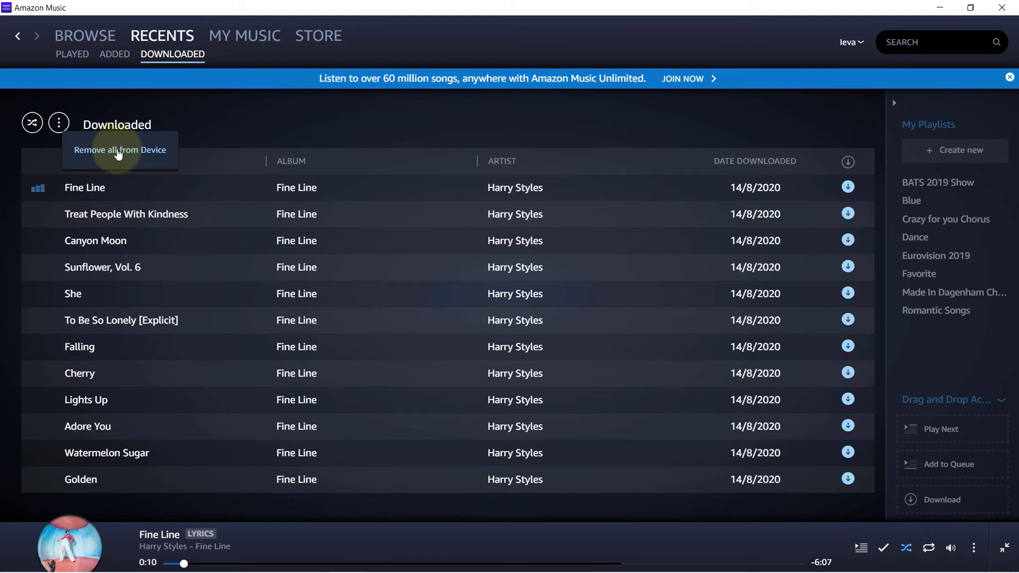
left_click(274, 129)
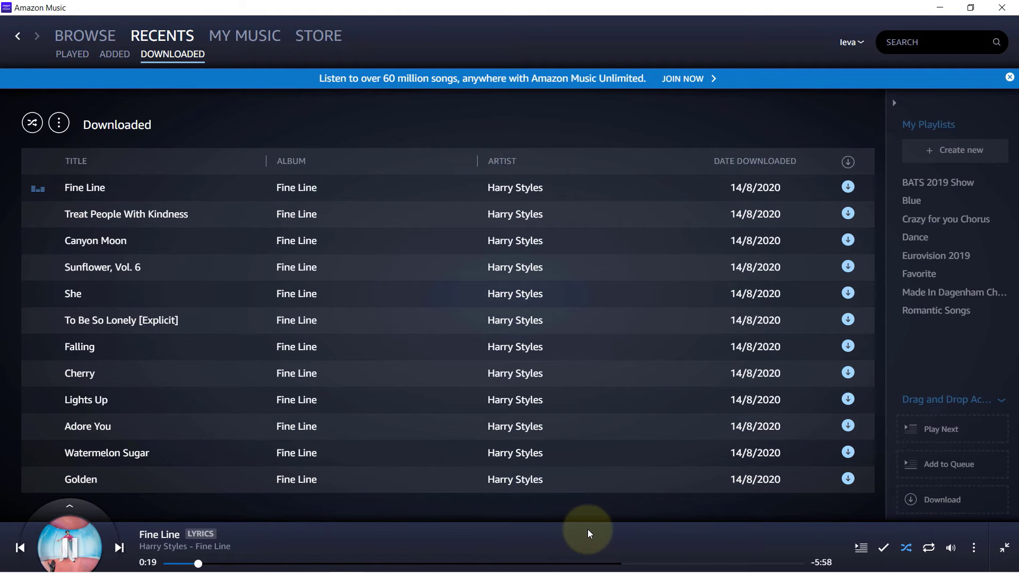
left_click(171, 535)
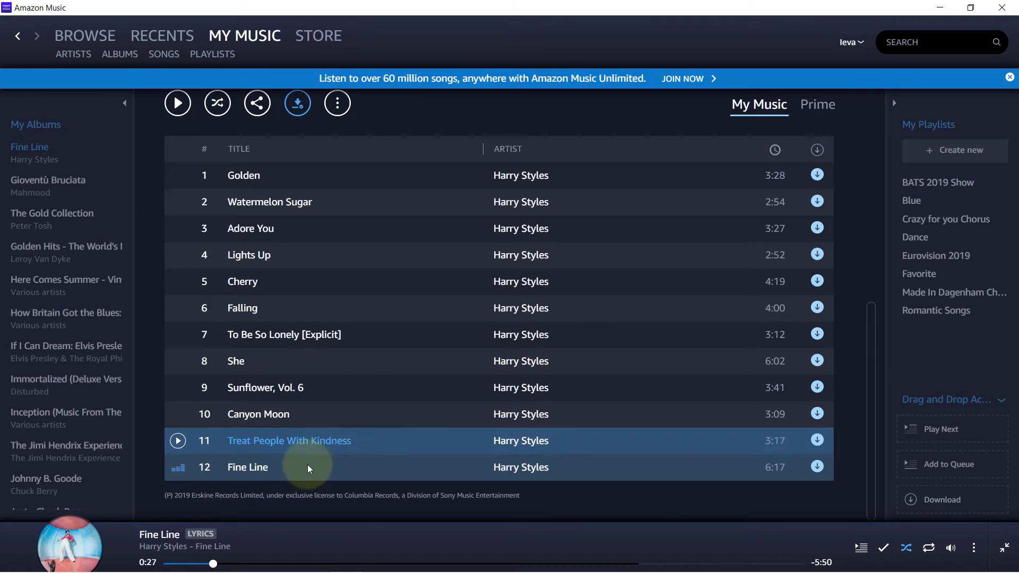
Open the now-playing lyrics view and turn on shuffle and repeat
left_click(70, 509)
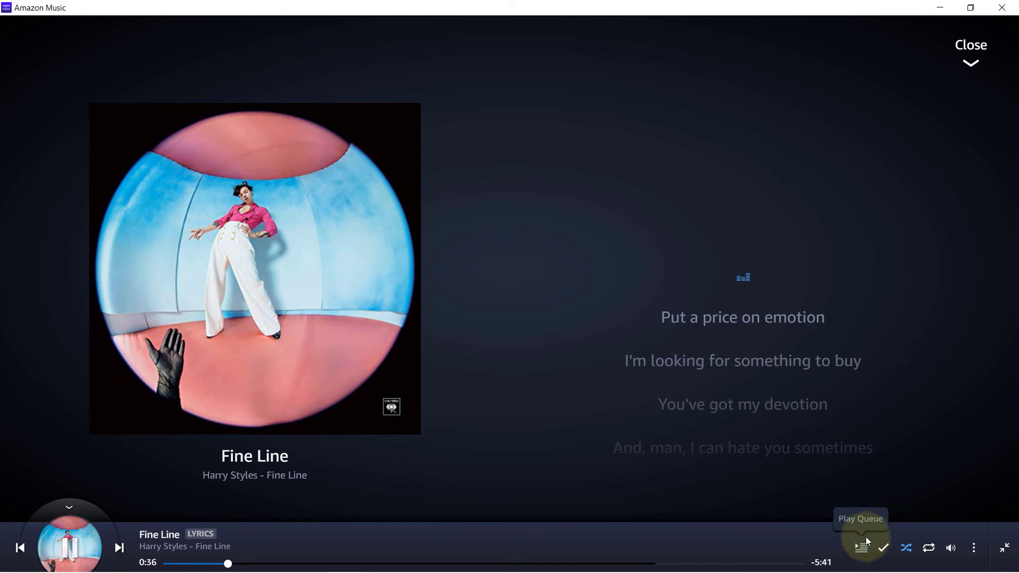
left_click(906, 549)
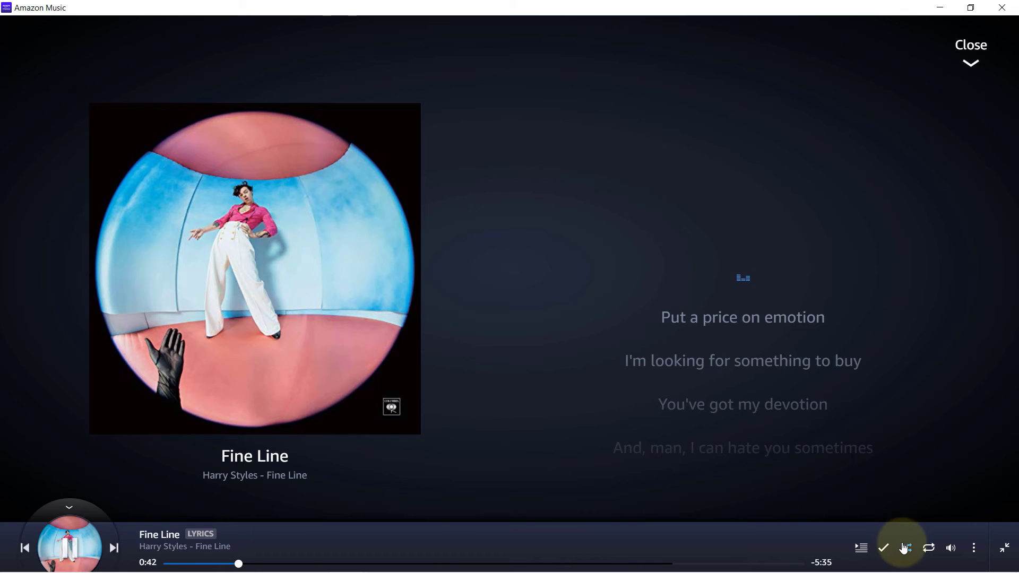
left_click(930, 549)
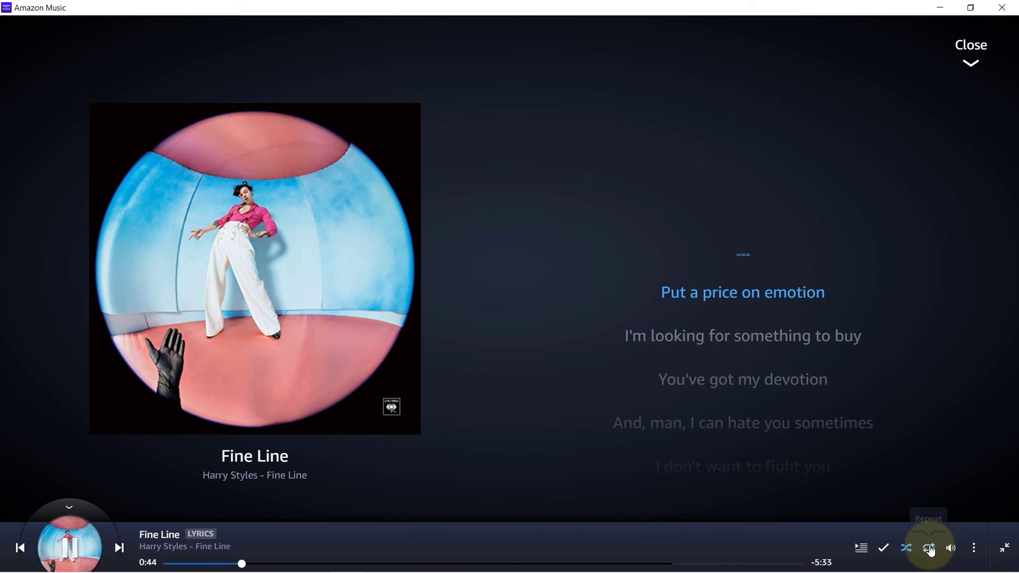
Switch to the mini player from the song's options, then restore the full window
mouse_move(950, 549)
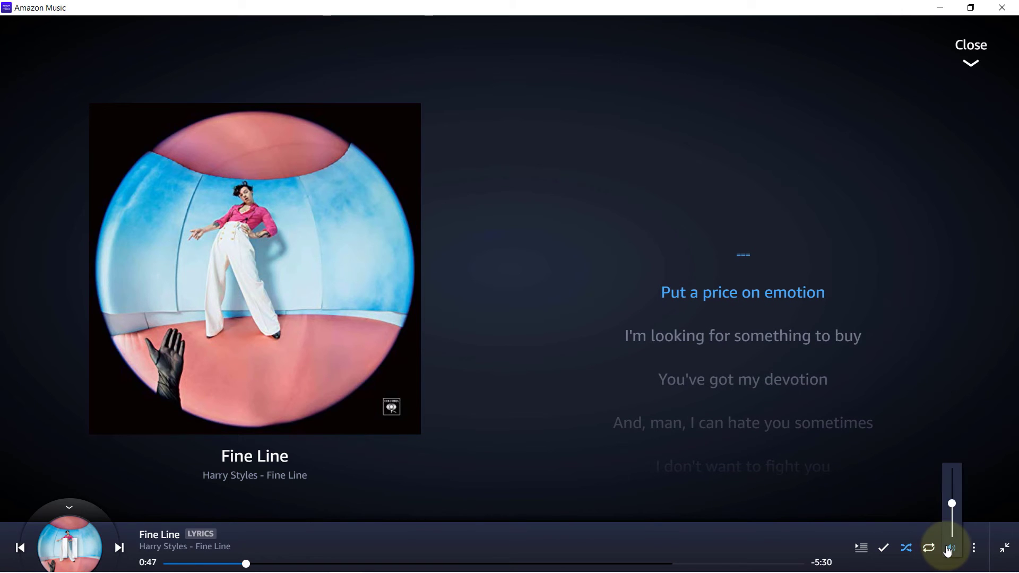
left_click(974, 548)
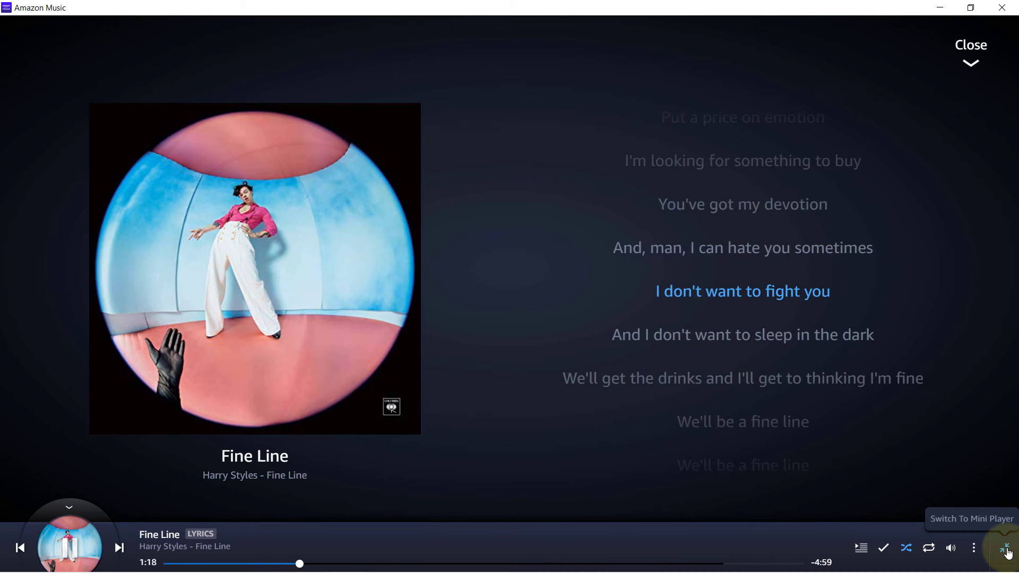
left_click(1007, 552)
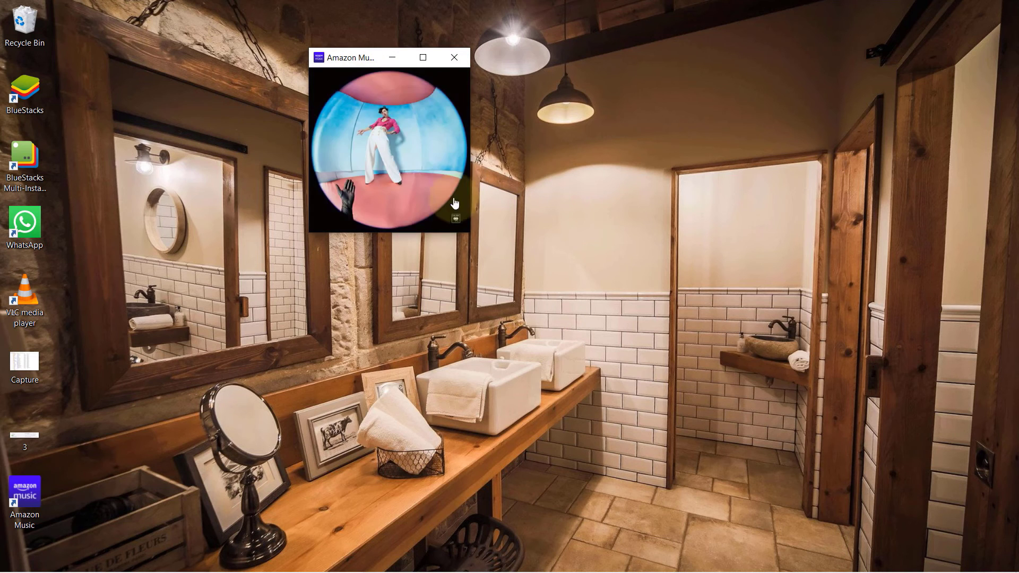
mouse_move(433, 183)
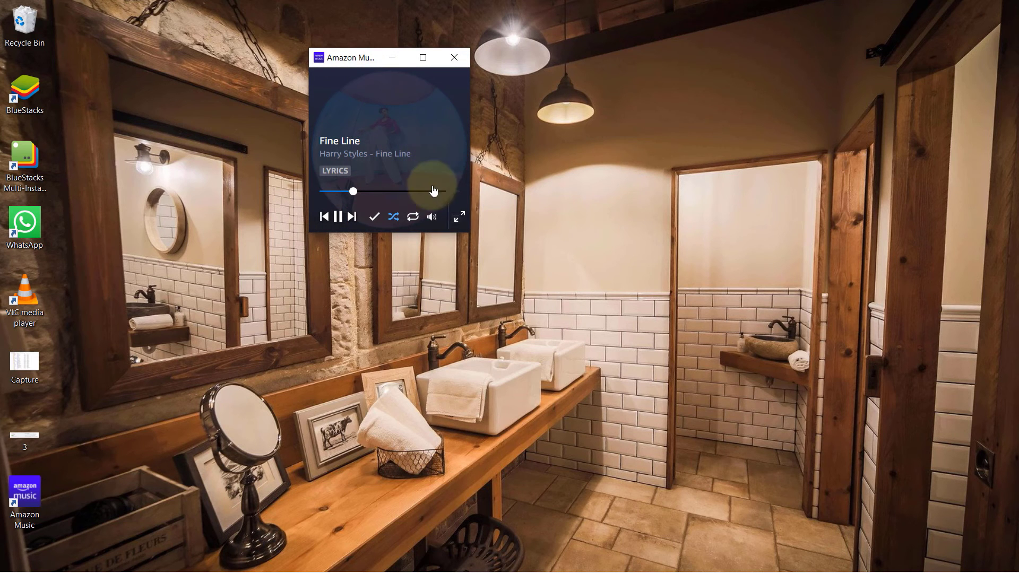
left_click(460, 220)
Test pause, resume, next and previous, then play Fine Line from its first track, Golden
mouse_move(69, 544)
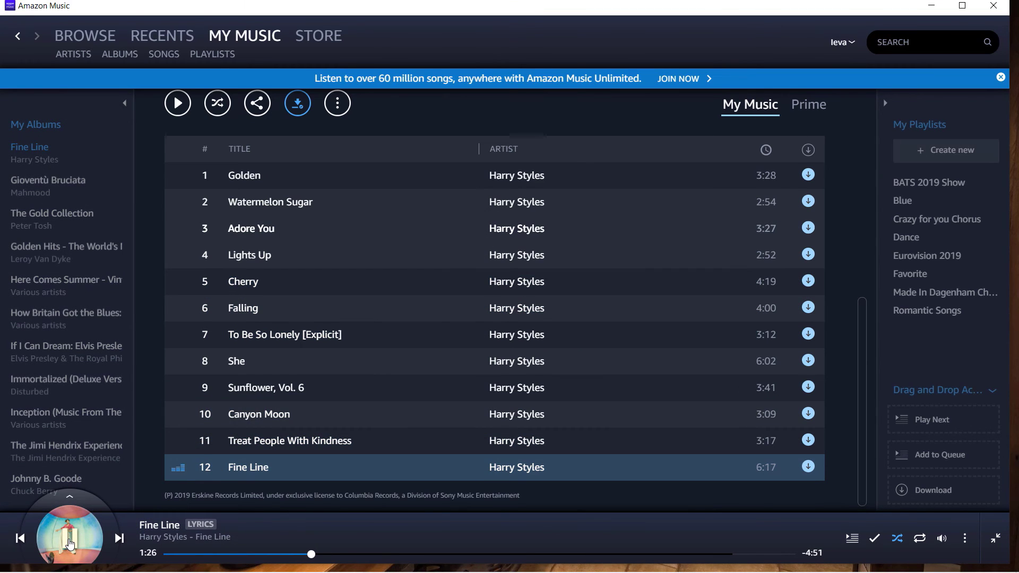
left_click(69, 542)
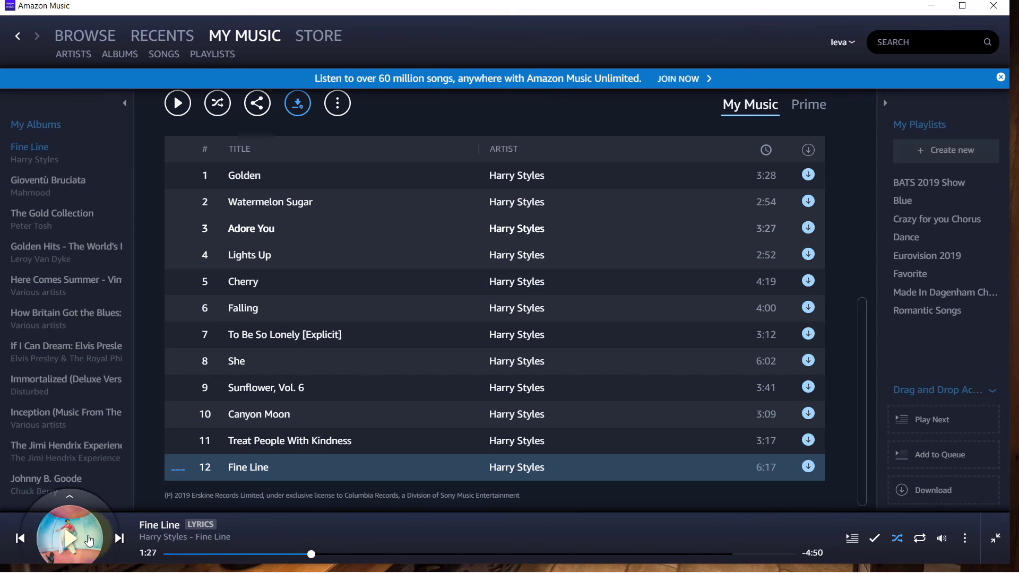
left_click(88, 539)
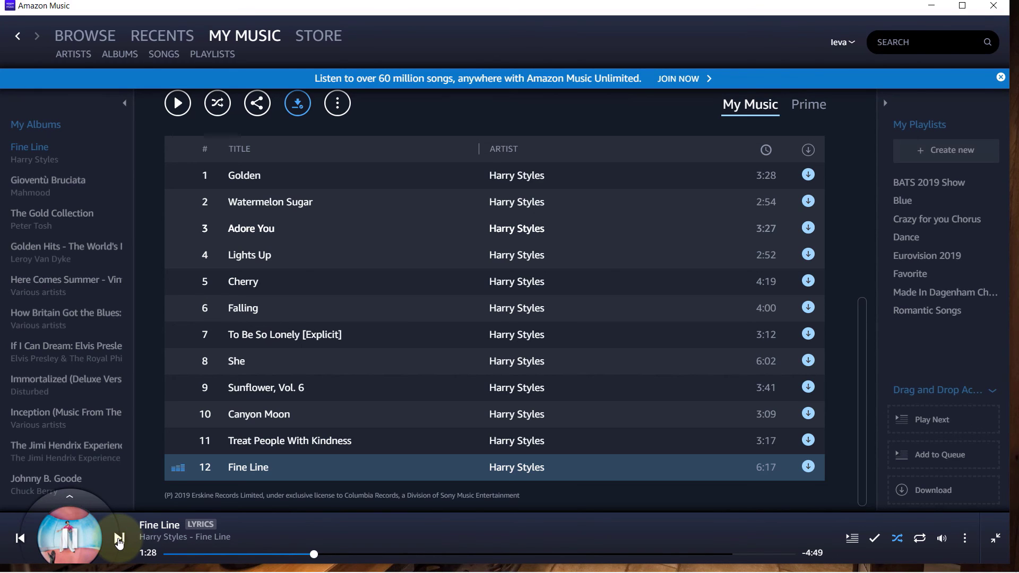
left_click(119, 539)
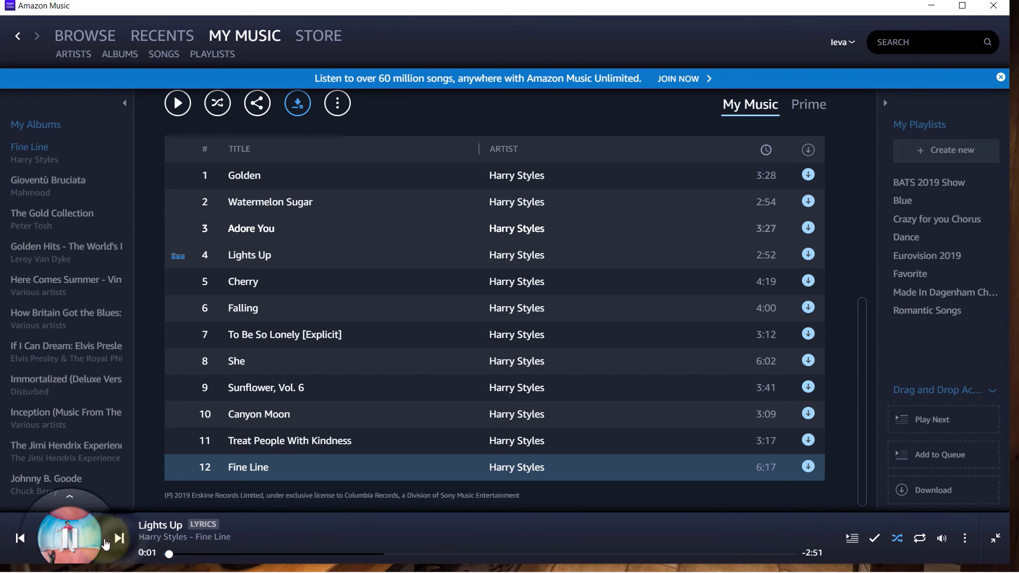
left_click(25, 541)
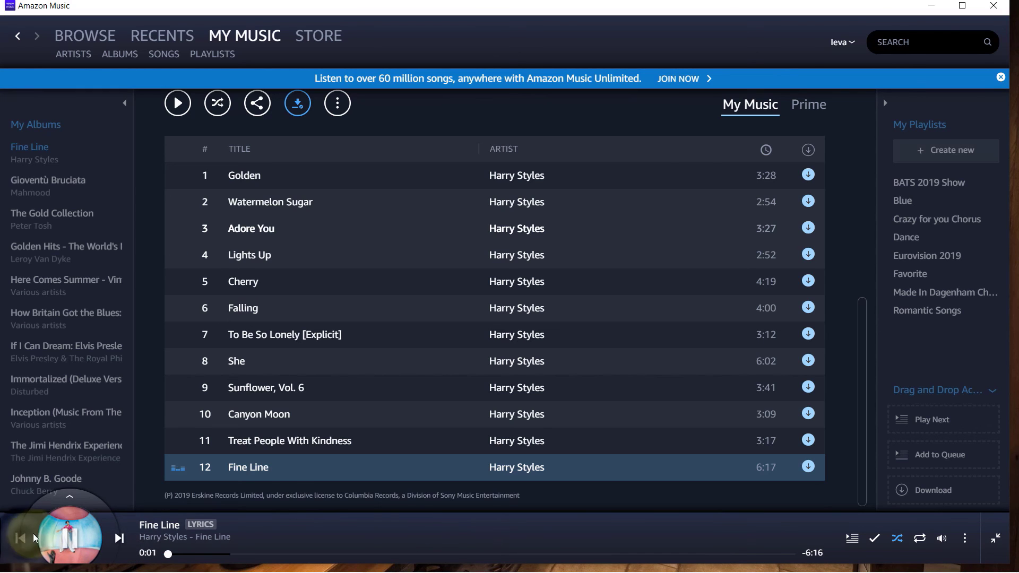
scroll(178, 244, "up", 3)
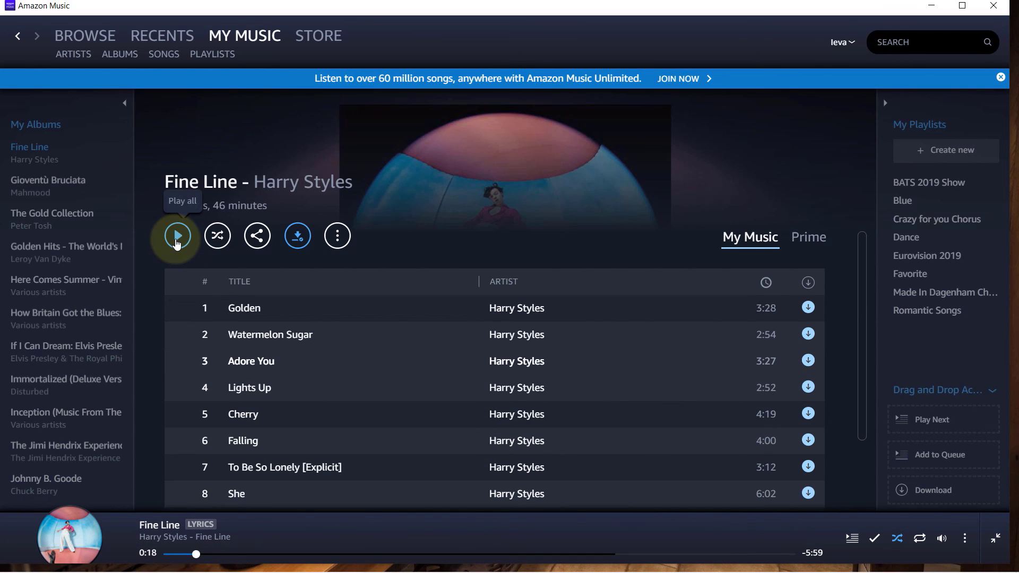
left_click(176, 237)
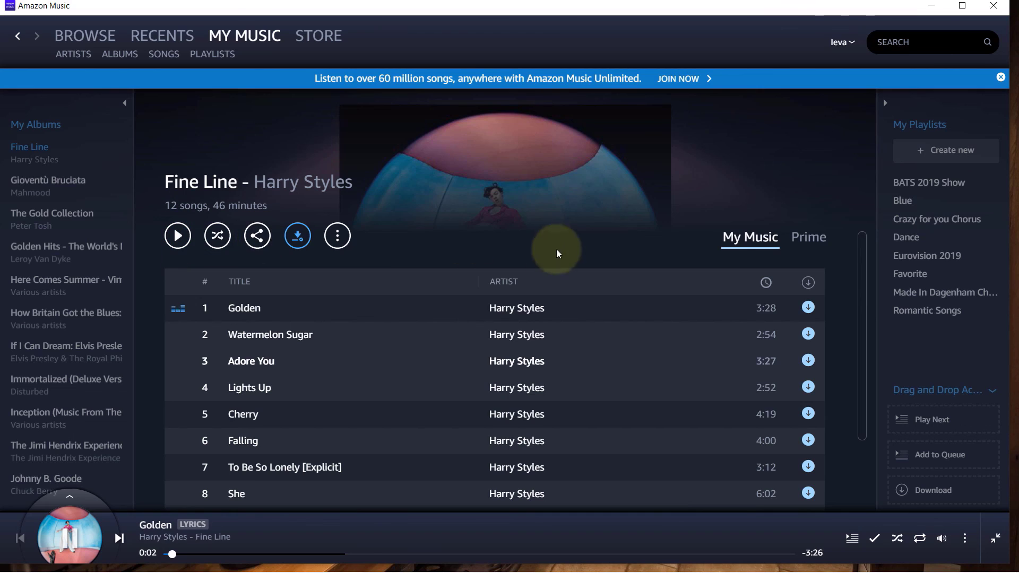